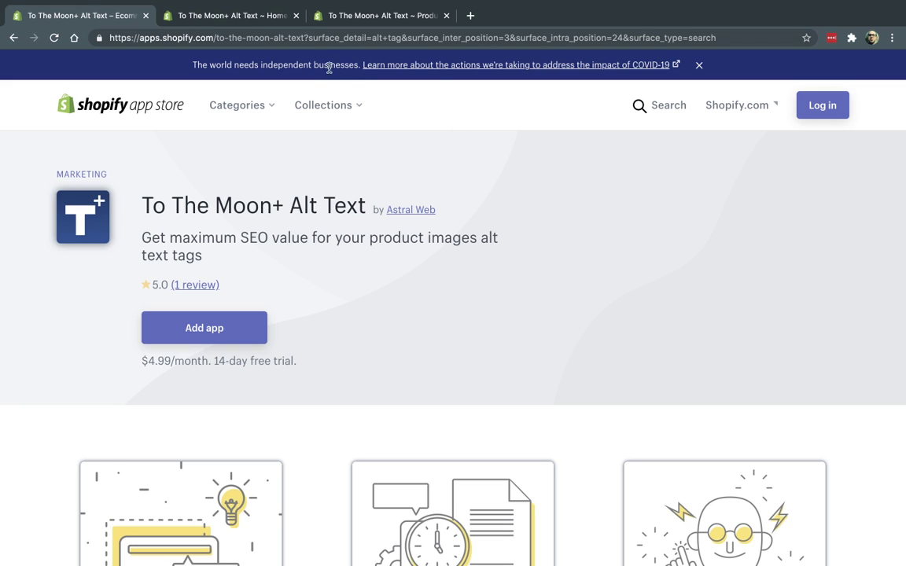
# Step: Open the To The Moon+ Alt Text app settings at the Image Alt Text Template section
pyautogui.click(256, 19)
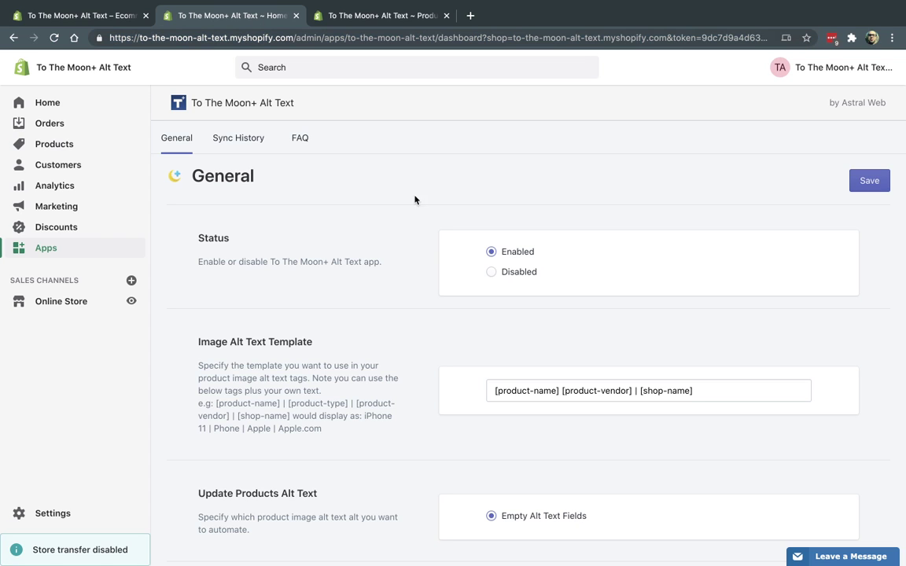
pyautogui.click(55, 248)
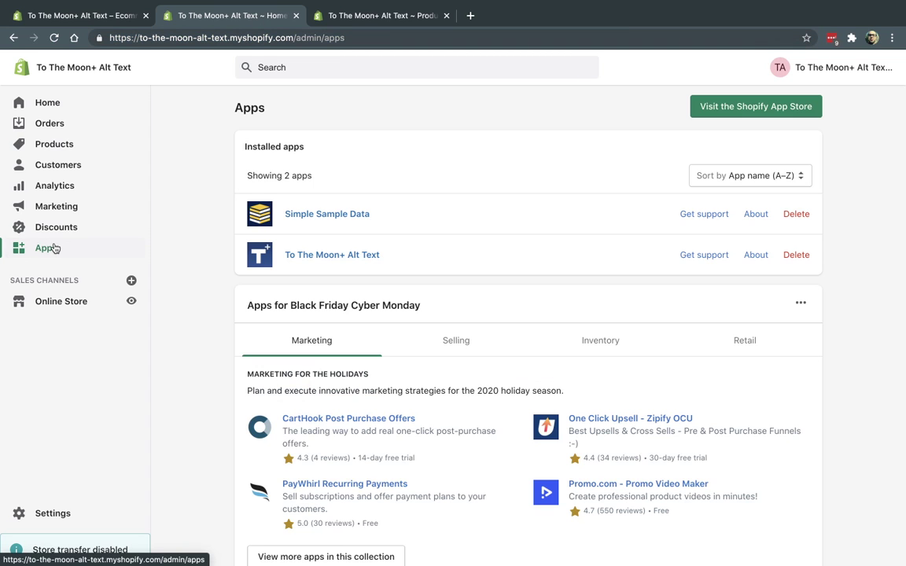
pyautogui.click(323, 257)
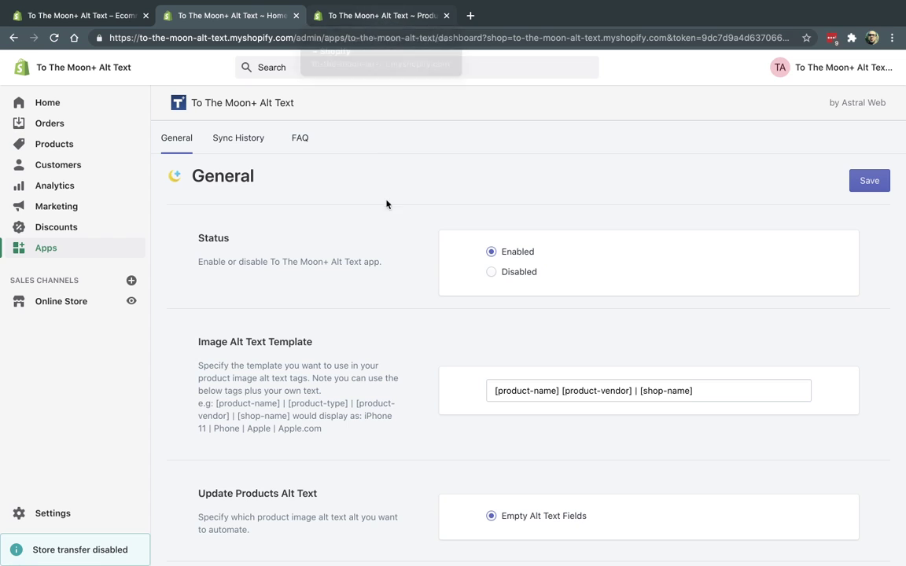
pyautogui.scroll(-2, 404, 269)
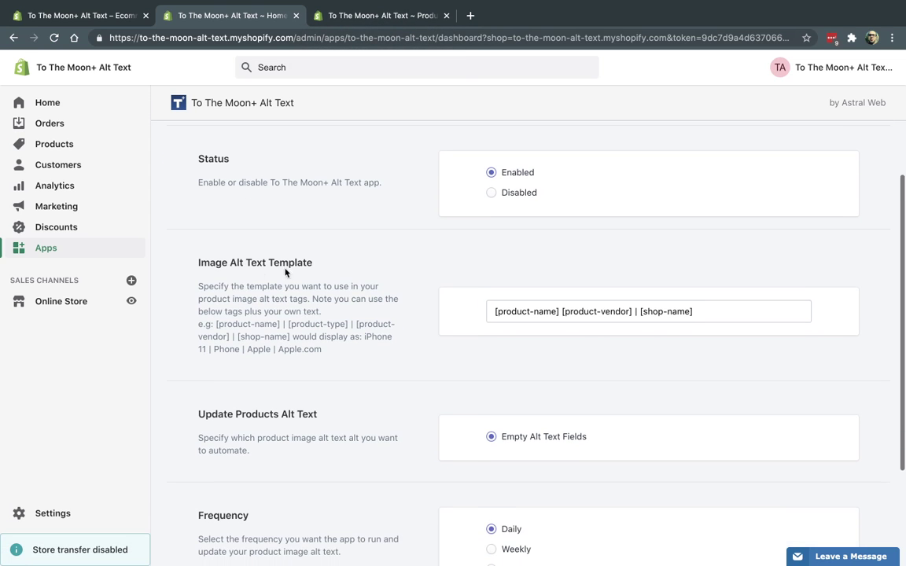
pyautogui.tripleClick(297, 262)
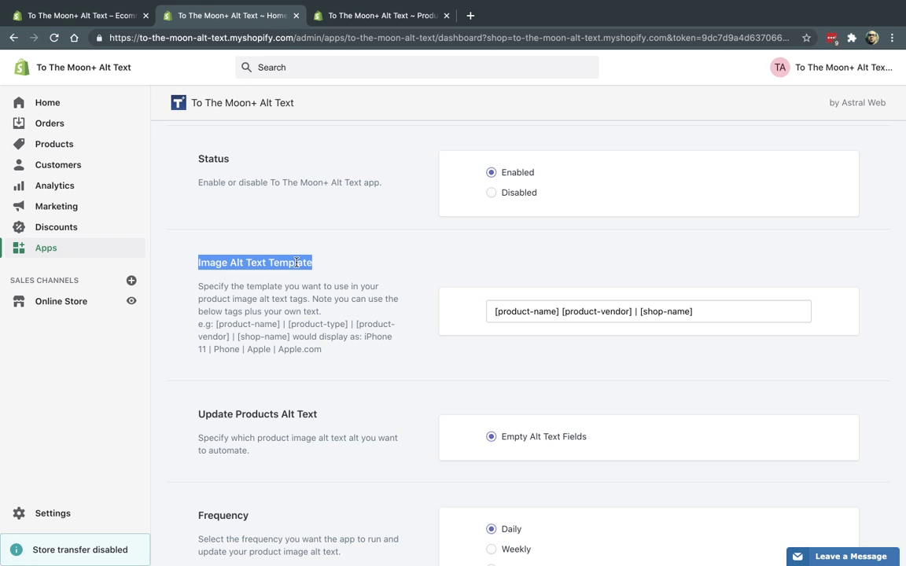
pyautogui.click(297, 263)
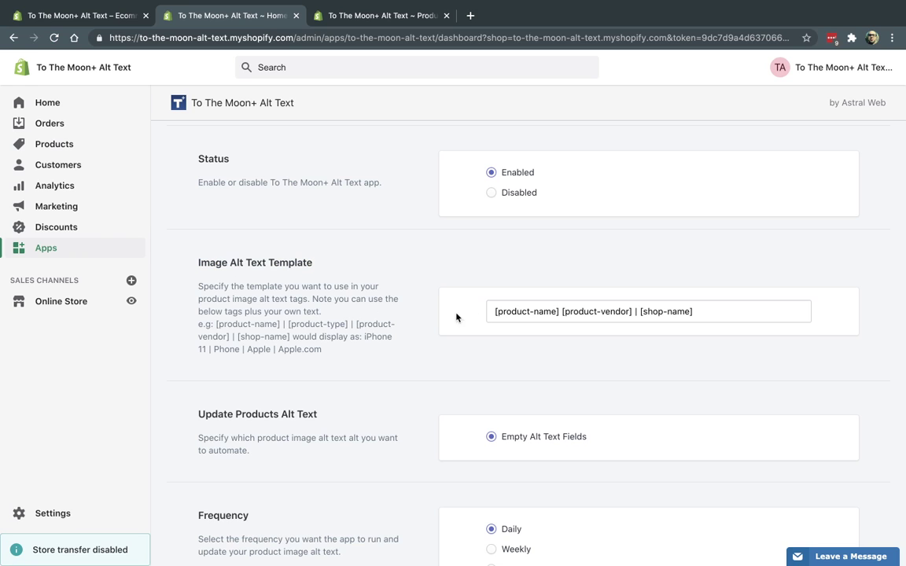
# Step: Inspect the template's product-name and other tags, then bring up the store's product list
pyautogui.click(508, 312)
pyautogui.moveTo(502, 311)
pyautogui.mouseDown()
pyautogui.moveTo(560, 313)
pyautogui.moveTo(494, 311)
pyautogui.mouseUp()
pyautogui.moveTo(563, 311); pyautogui.dragTo(693, 310)
pyautogui.click(654, 312)
pyautogui.click(694, 312)
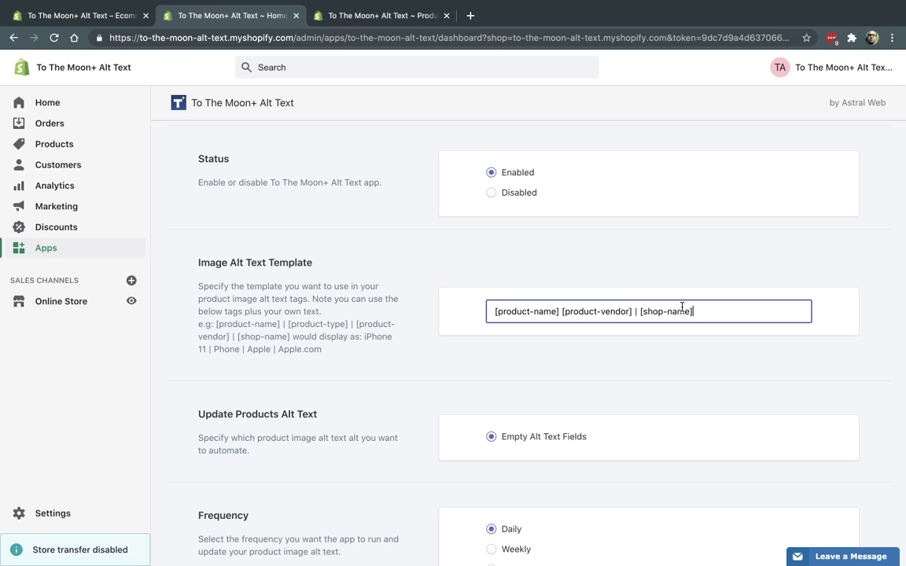
pyautogui.moveTo(497, 312); pyautogui.dragTo(707, 311)
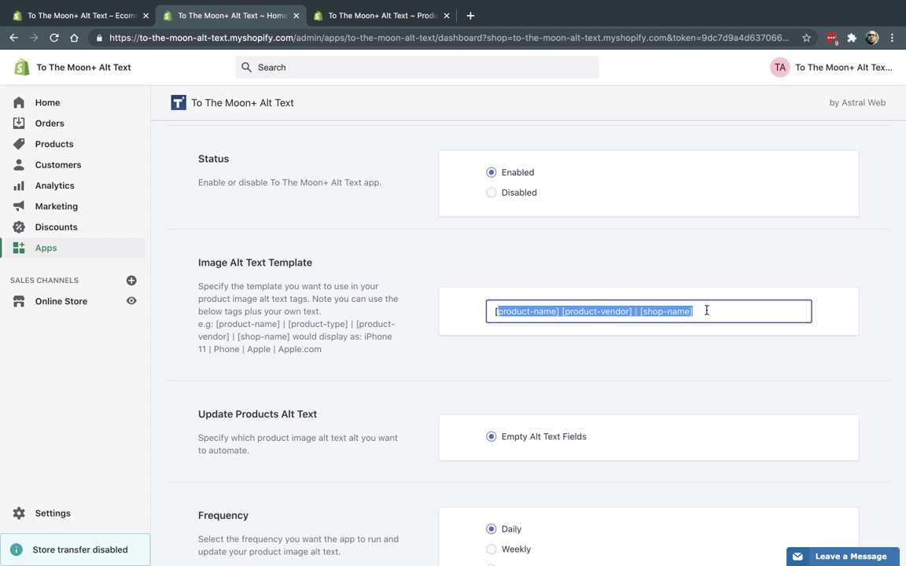
pyautogui.click(401, 16)
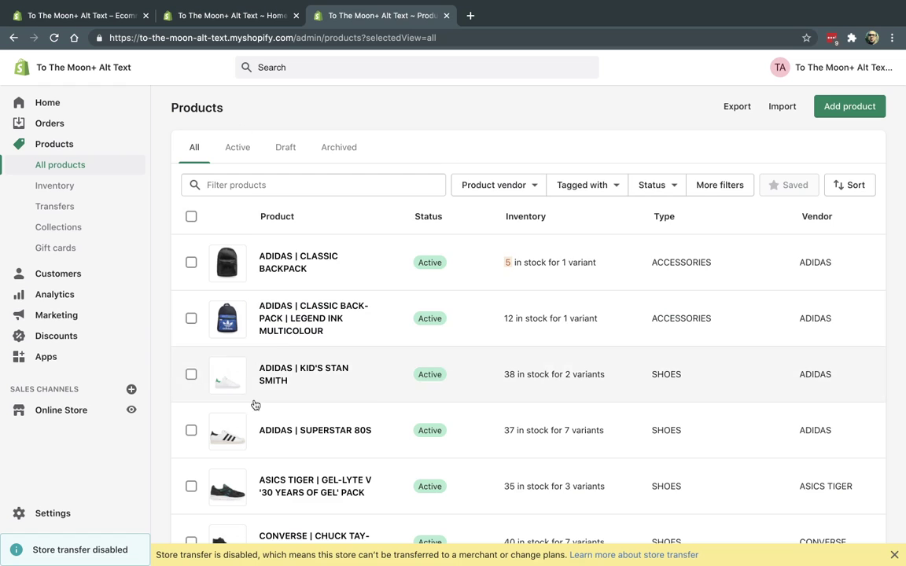
# Step: Check that the ADIDAS | CLASSIC BACKPACK first image has empty alt text, then close the viewer
pyautogui.click(292, 264)
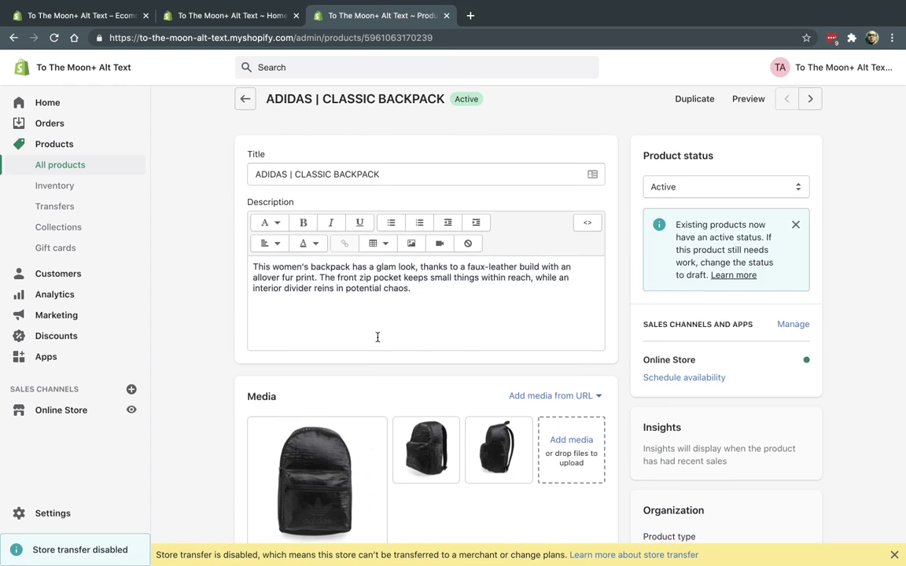
pyautogui.scroll(-3, 376, 338)
pyautogui.click(317, 331)
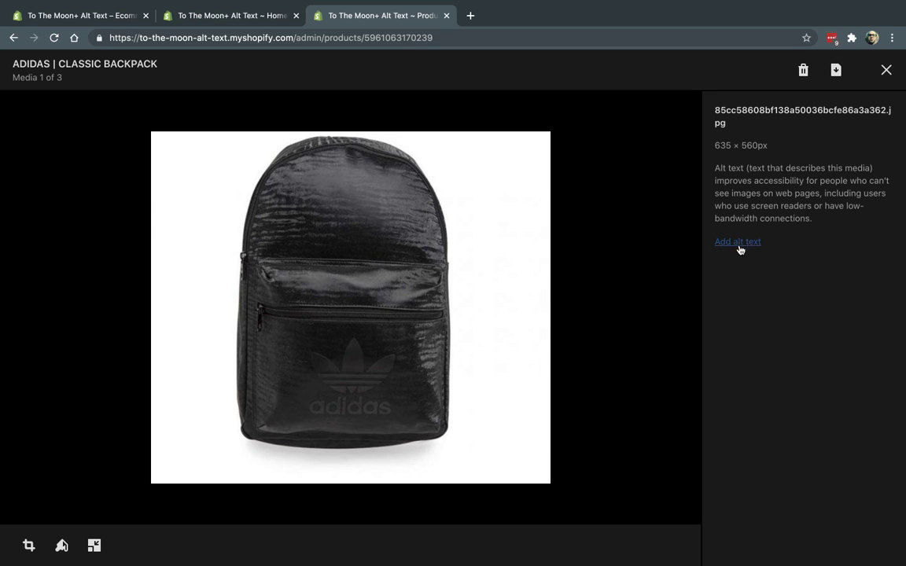
pyautogui.click(886, 70)
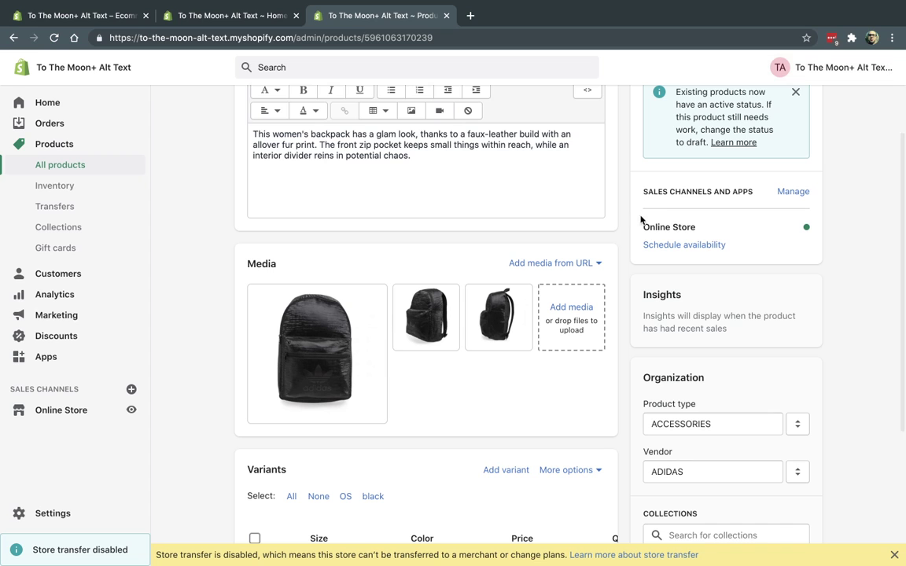
# Step: Back in the alt text app, review the current template text
pyautogui.click(247, 16)
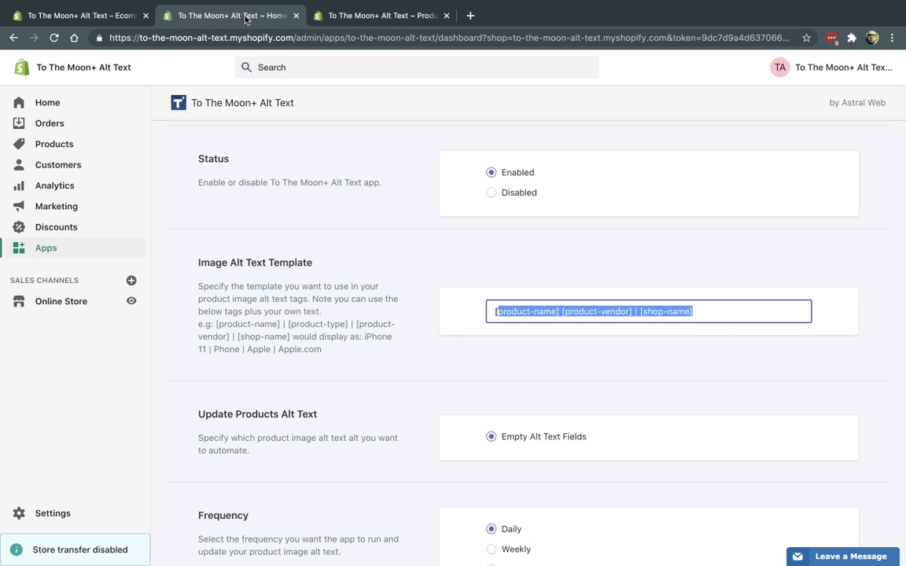
pyautogui.click(364, 347)
pyautogui.scroll(-3, 364, 347)
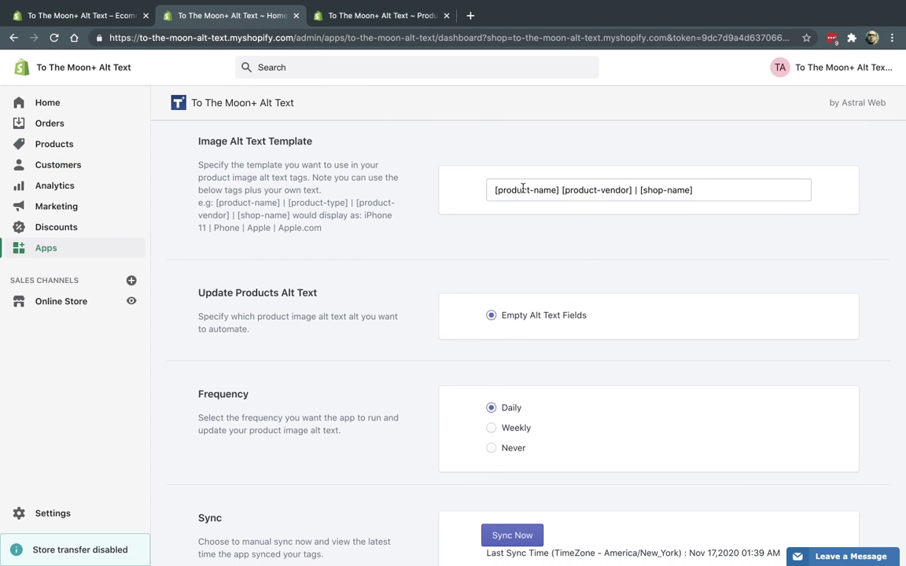
pyautogui.moveTo(522, 189); pyautogui.dragTo(692, 190)
pyautogui.click(406, 210)
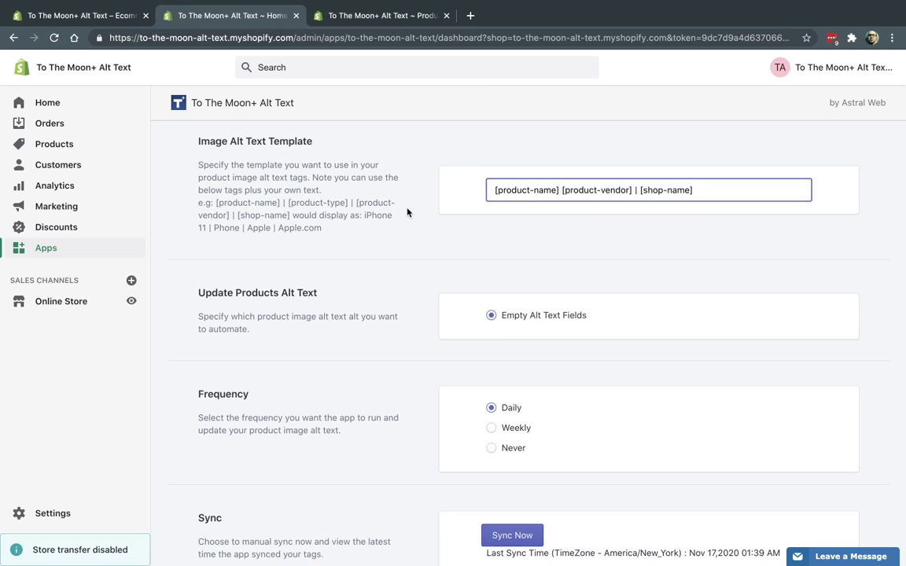
pyautogui.scroll(-1, 407, 212)
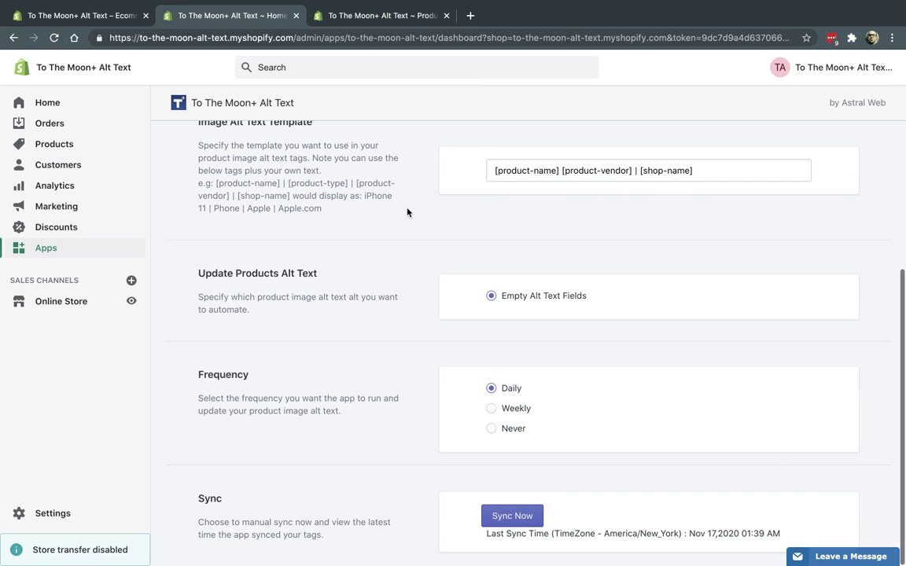
# Step: Review the General settings' Frequency option and the template tag examples, including shop-name
pyautogui.click(521, 522)
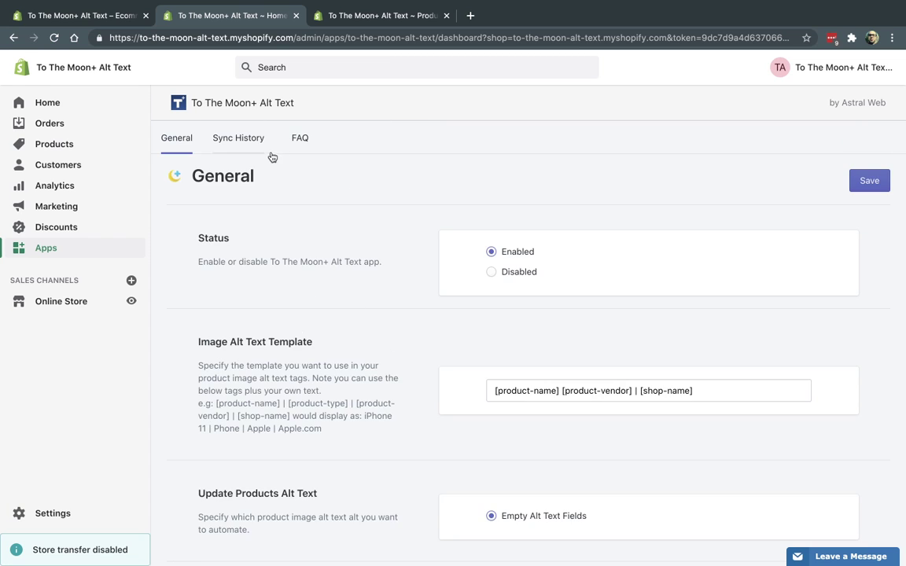
pyautogui.scroll(-2, 372, 219)
pyautogui.scroll(-1, 372, 219)
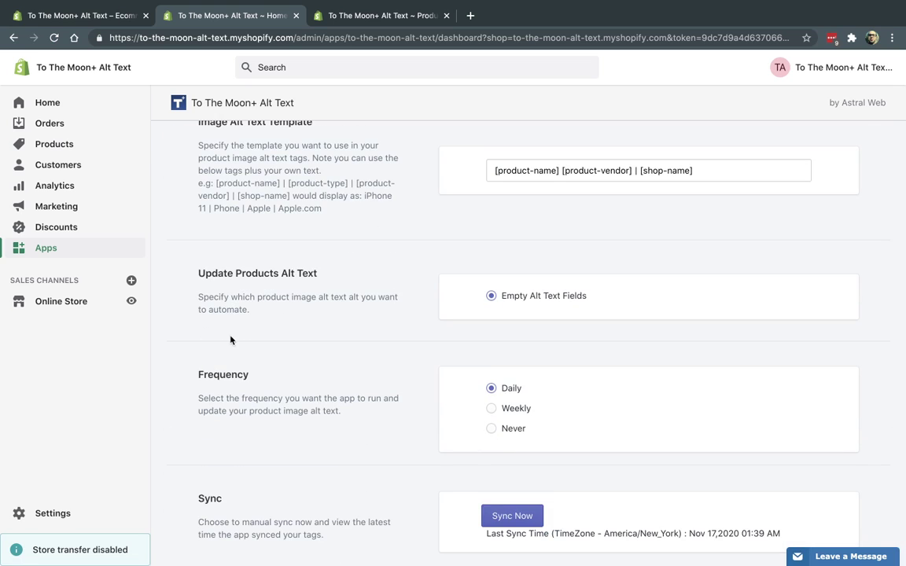
pyautogui.moveTo(197, 374); pyautogui.dragTo(266, 376)
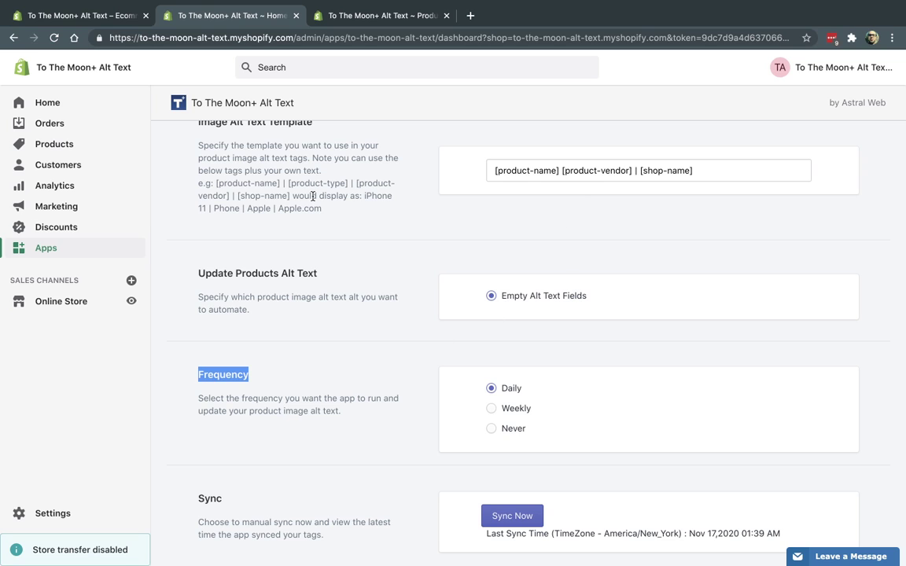
pyautogui.click(267, 183)
pyautogui.moveTo(301, 183); pyautogui.dragTo(334, 184)
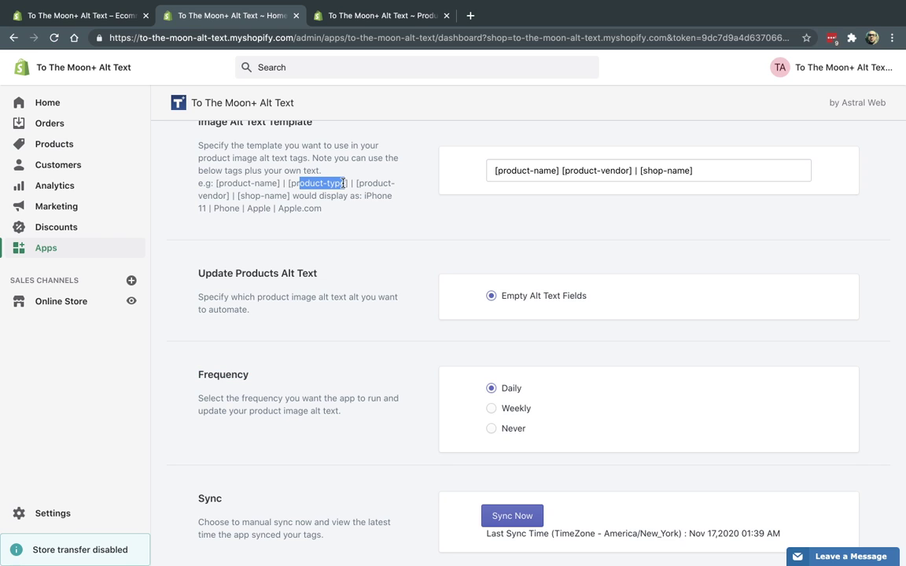
pyautogui.moveTo(238, 196); pyautogui.dragTo(281, 197)
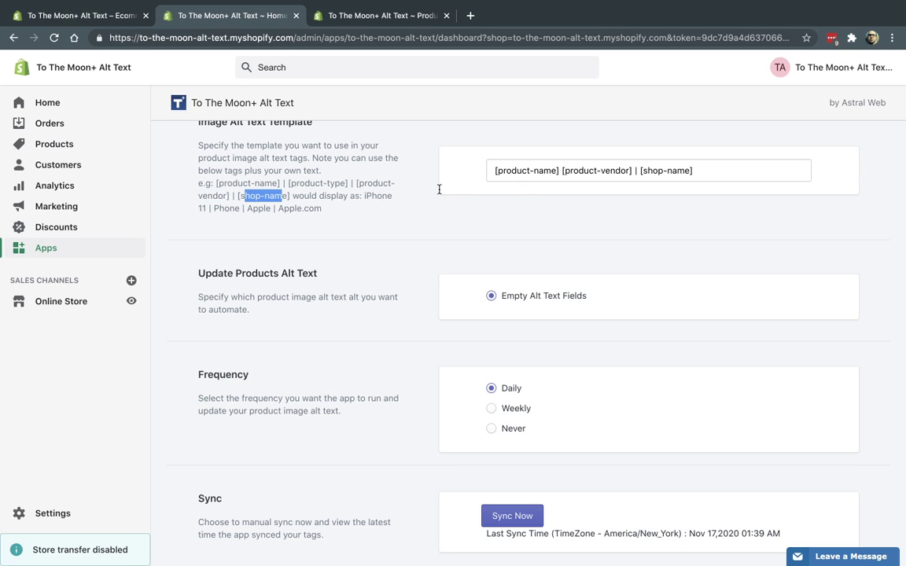
# Step: Prefix the template with 'Best', save it, and run Sync Now
pyautogui.click(504, 170)
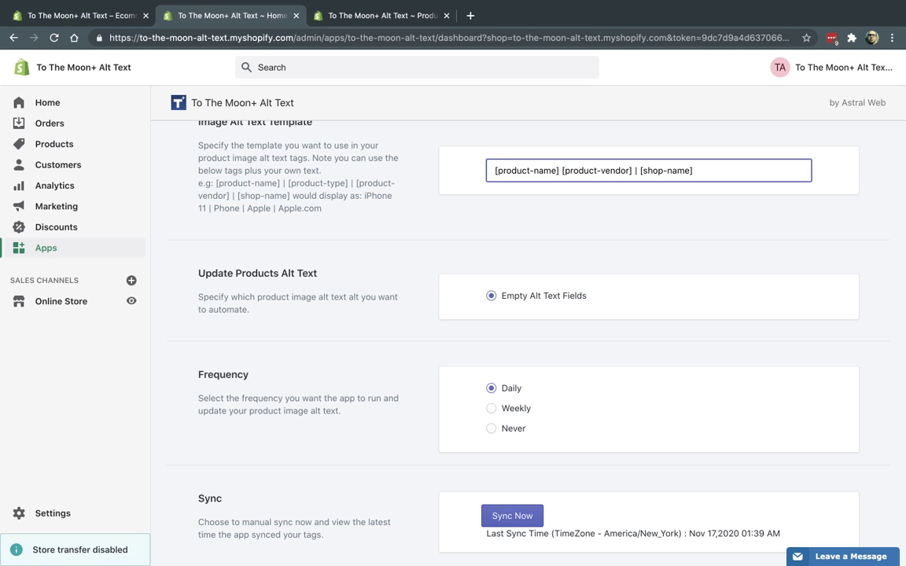
pyautogui.write('Best')
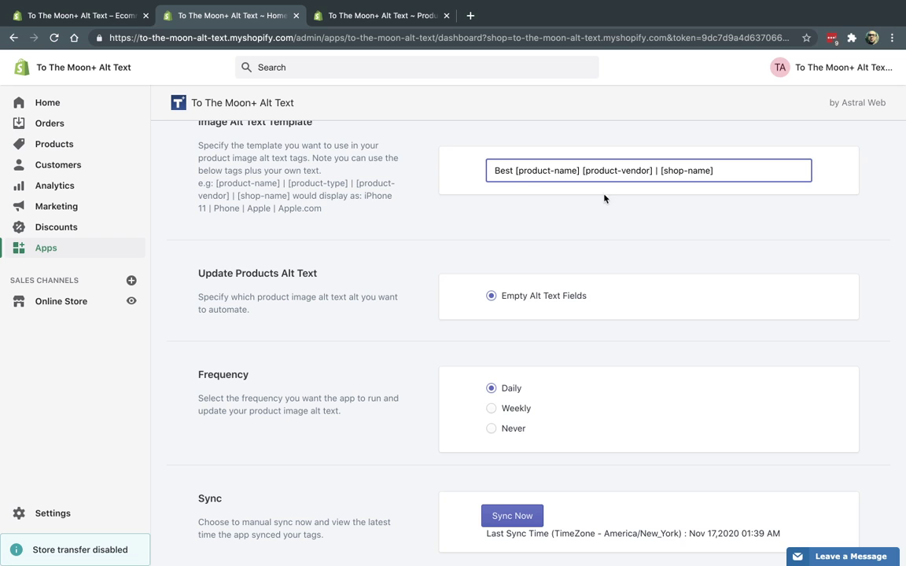
pyautogui.click(634, 217)
pyautogui.scroll(3, 684, 244)
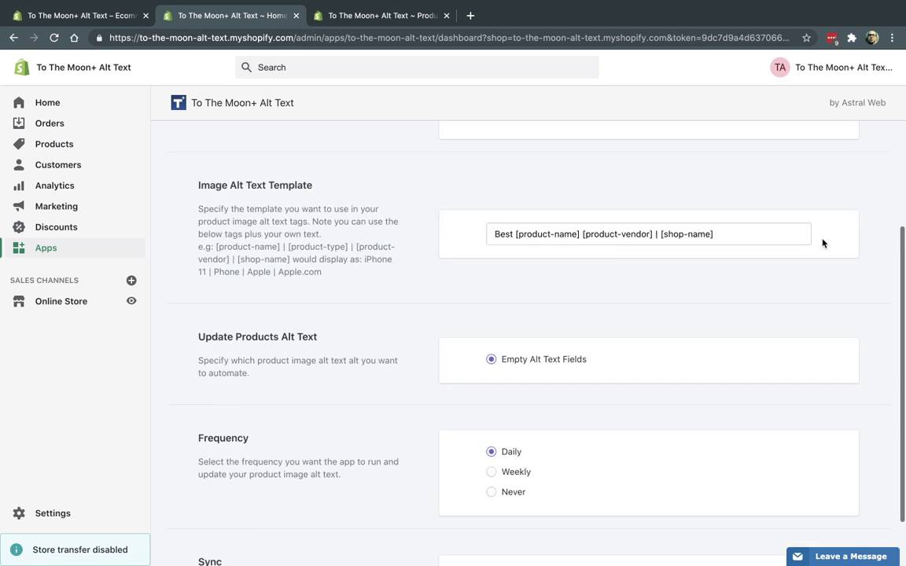
pyautogui.scroll(-3, 736, 268)
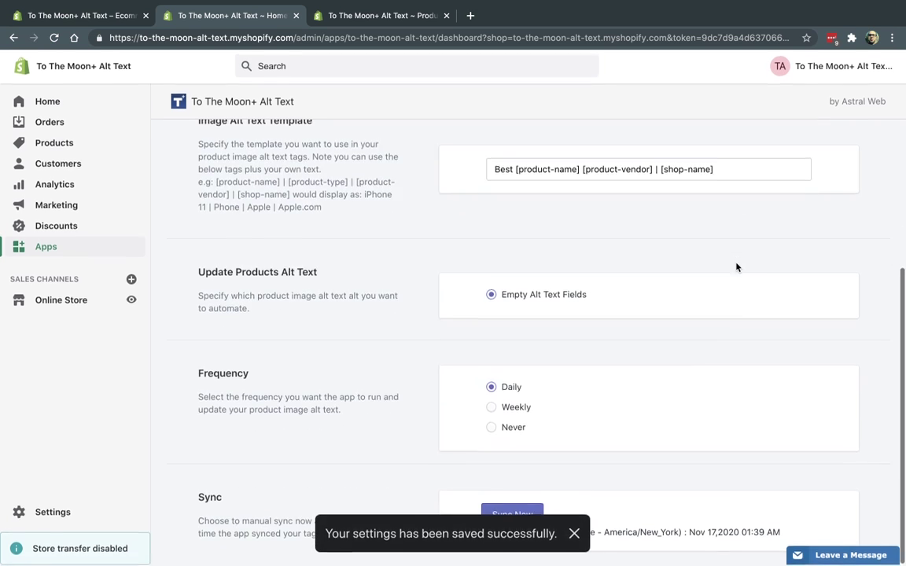
pyautogui.click(513, 515)
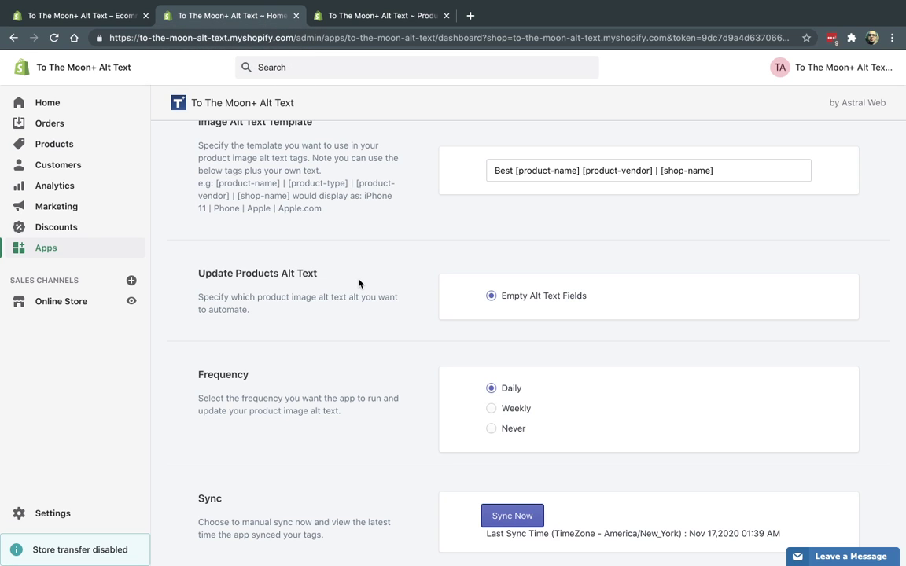
pyautogui.scroll(3, 358, 283)
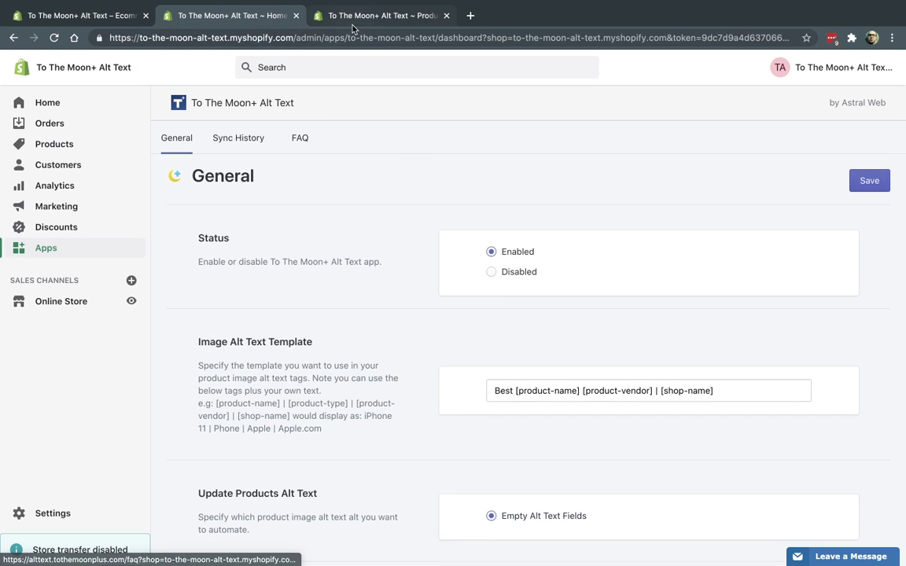
pyautogui.click(322, 16)
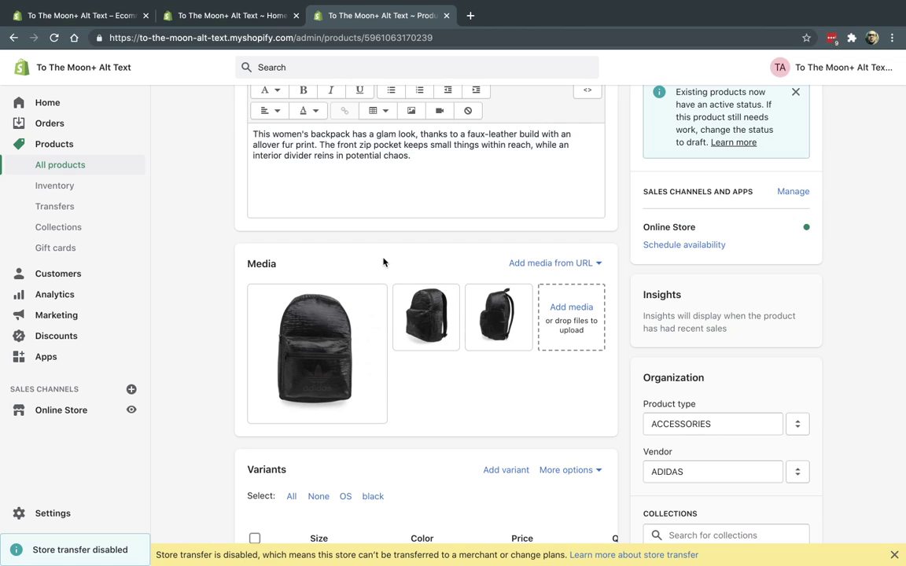
pyautogui.click(303, 351)
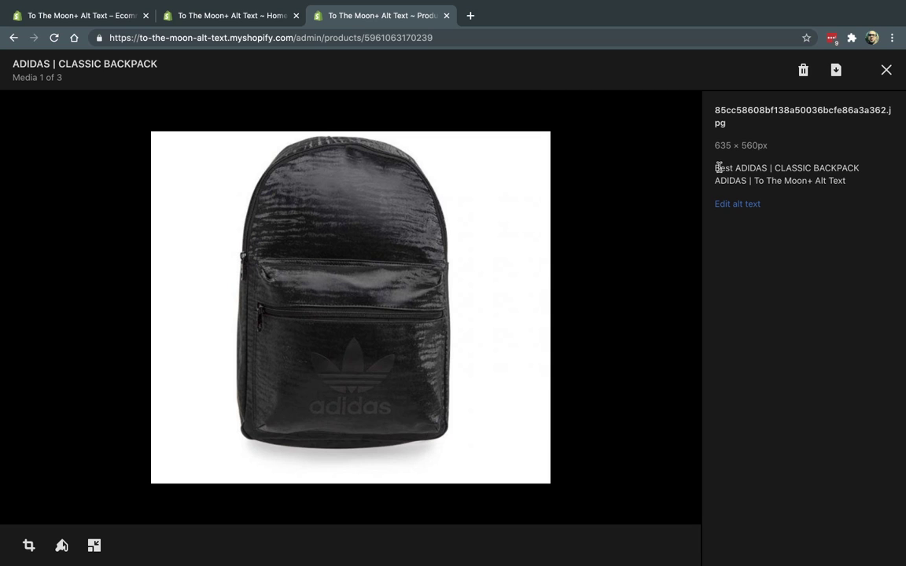
pyautogui.moveTo(720, 167)
pyautogui.mouseDown()
pyautogui.moveTo(819, 168)
pyautogui.moveTo(744, 180)
pyautogui.moveTo(829, 179)
pyautogui.mouseUp()
pyautogui.click(836, 176)
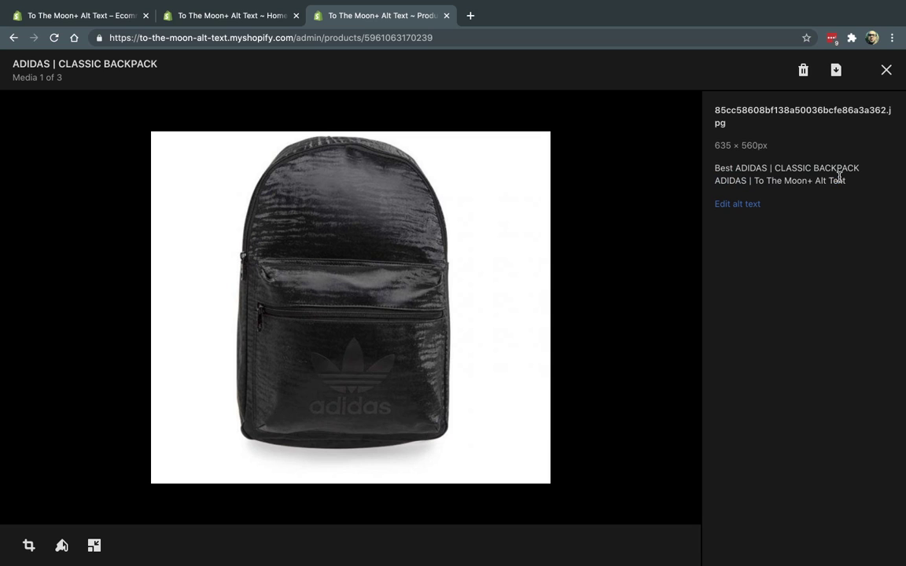
pyautogui.click(886, 70)
pyautogui.click(214, 15)
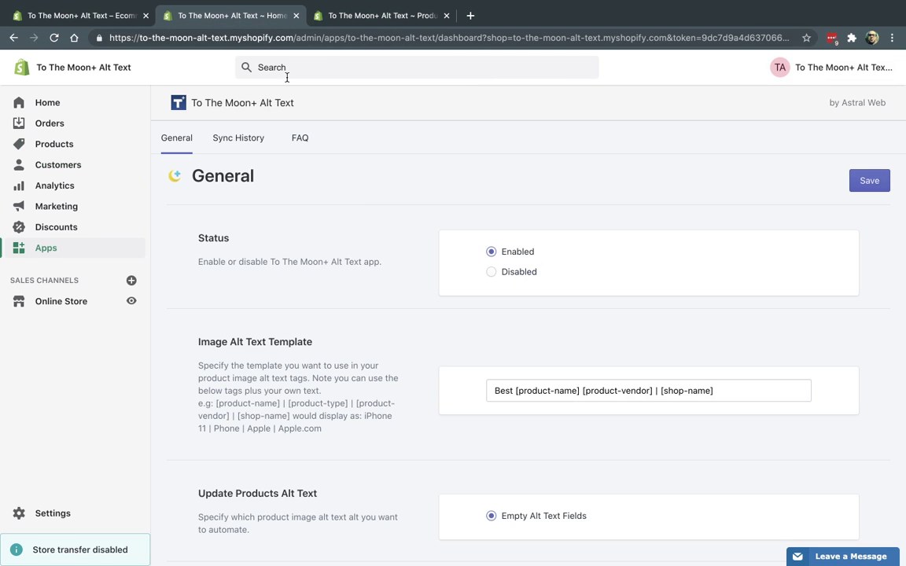
# Step: In Sync History, confirm the top entry is a manual sync using the Best template
pyautogui.click(255, 144)
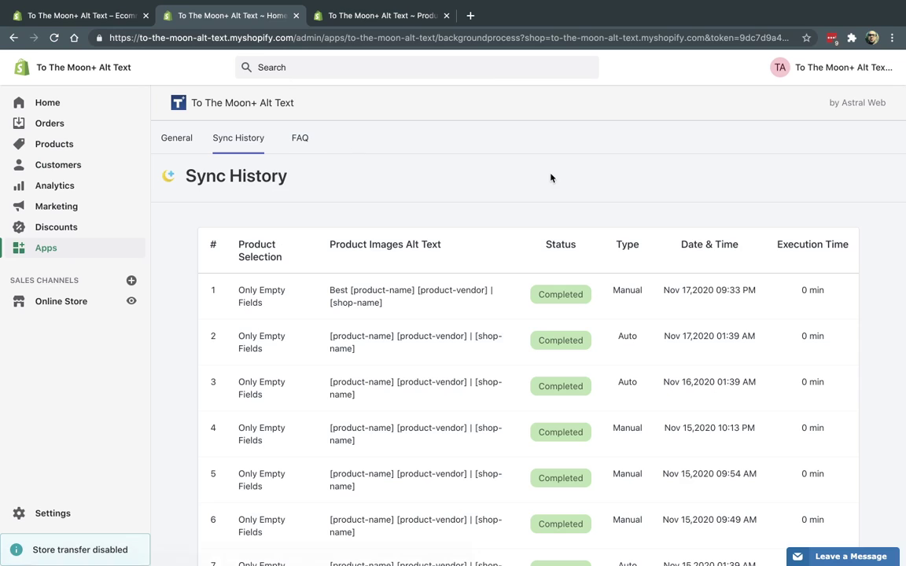
pyautogui.doubleClick(619, 291)
pyautogui.moveTo(637, 336); pyautogui.dragTo(627, 384)
pyautogui.click(627, 383)
pyautogui.moveTo(330, 290); pyautogui.dragTo(386, 308)
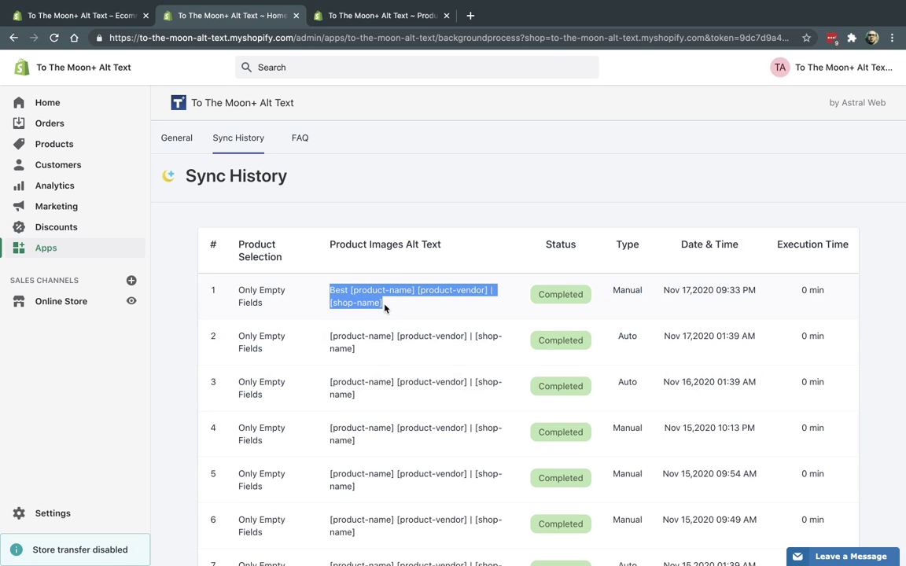